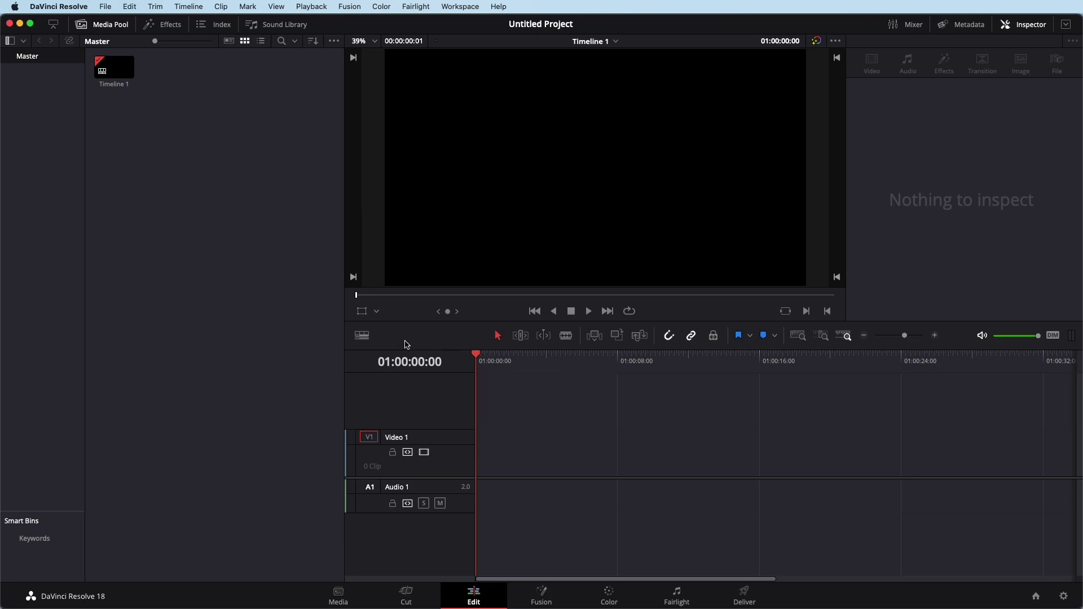
Import P1022176.mp4 into the Media Pool.
right_click(267, 302)
left_click(298, 422)
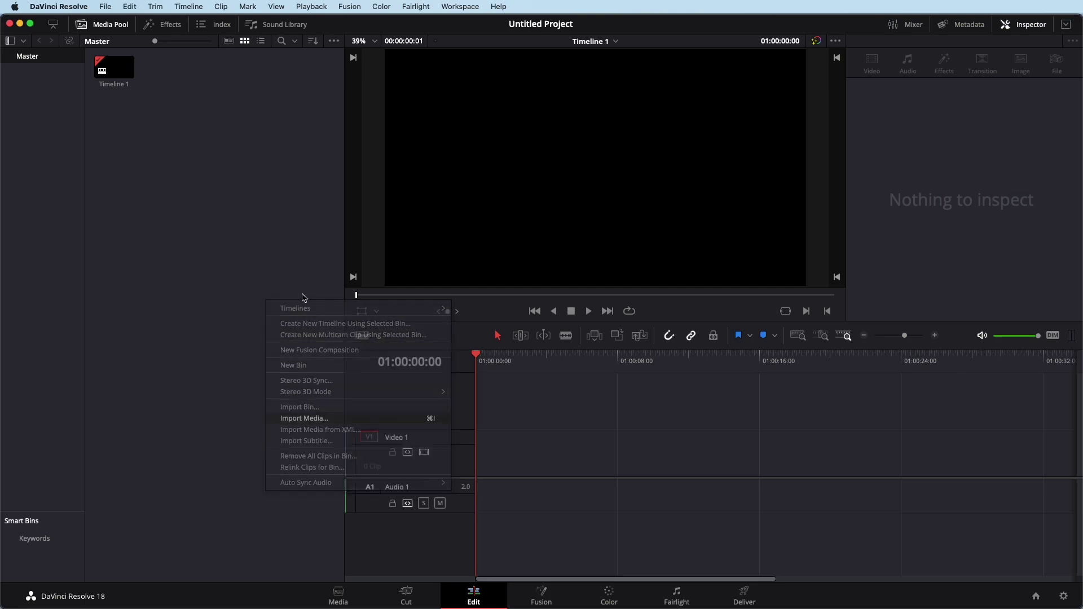
double_click(653, 104)
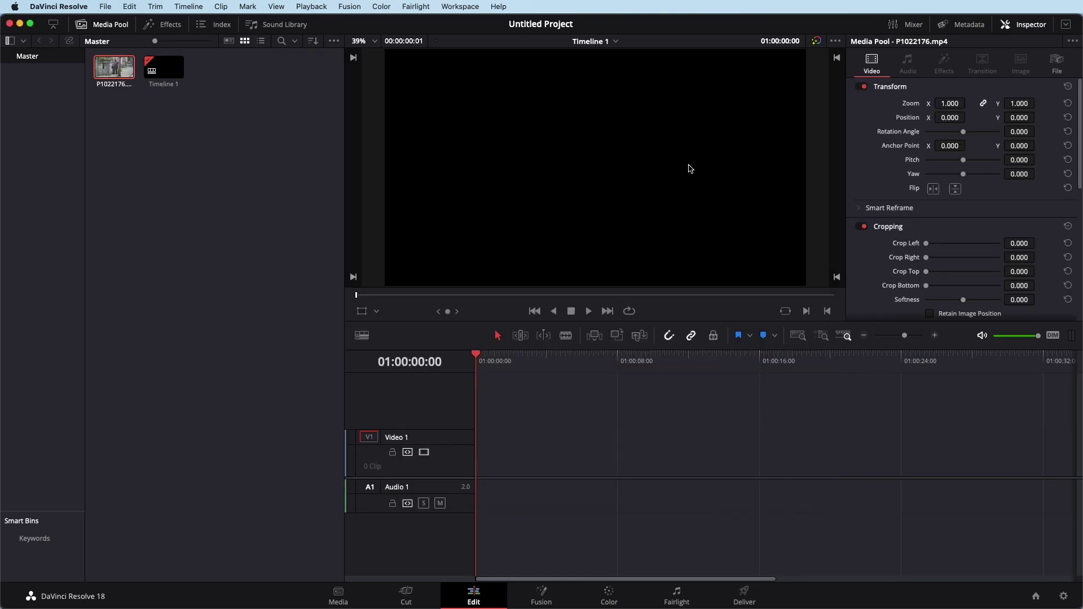
Preview P1022176.mp4 in the viewer and place it on track V1 of Timeline 1.
double_click(119, 72)
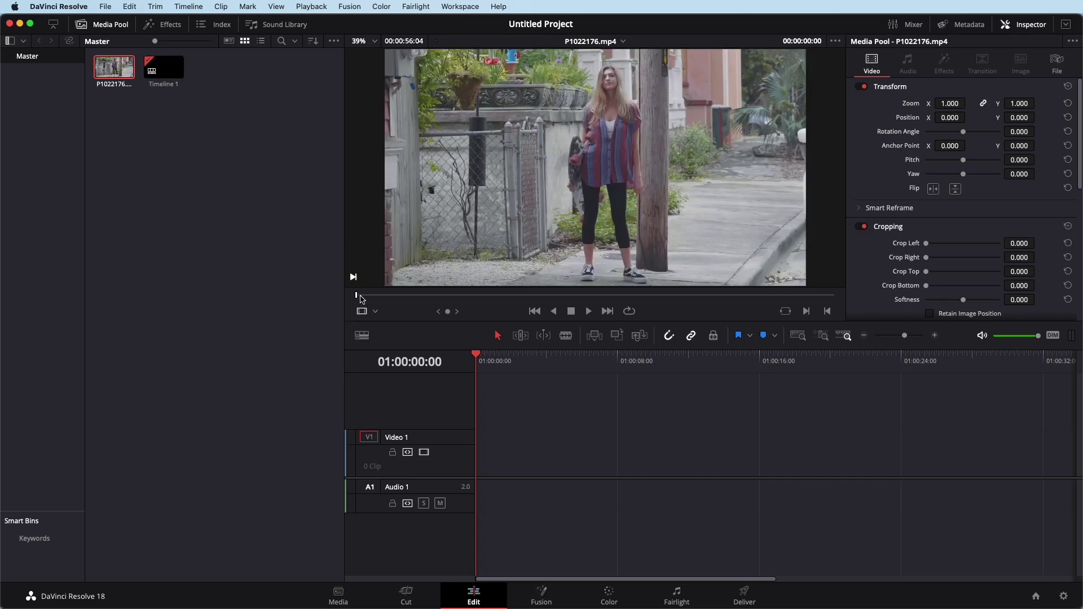
mouse_move(361, 296)
left_mouse_down()
mouse_move(416, 320)
mouse_move(384, 317)
left_mouse_up()
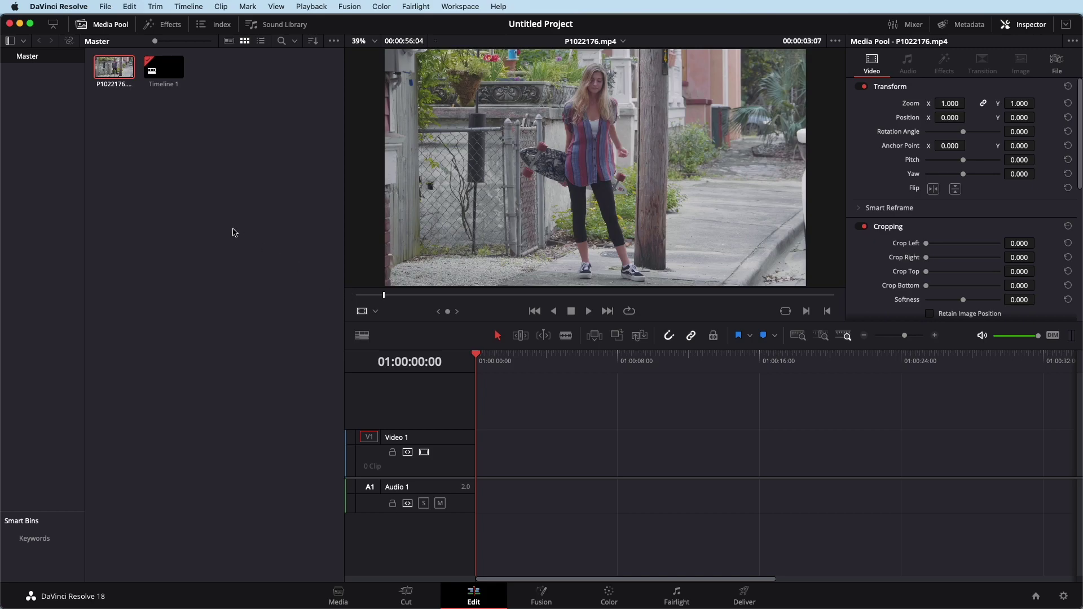
mouse_move(127, 72)
left_mouse_down()
mouse_move(278, 174)
mouse_move(600, 458)
left_mouse_up()
Select the clip, fit the timeline to it, and switch to the Color page.
left_click(569, 455)
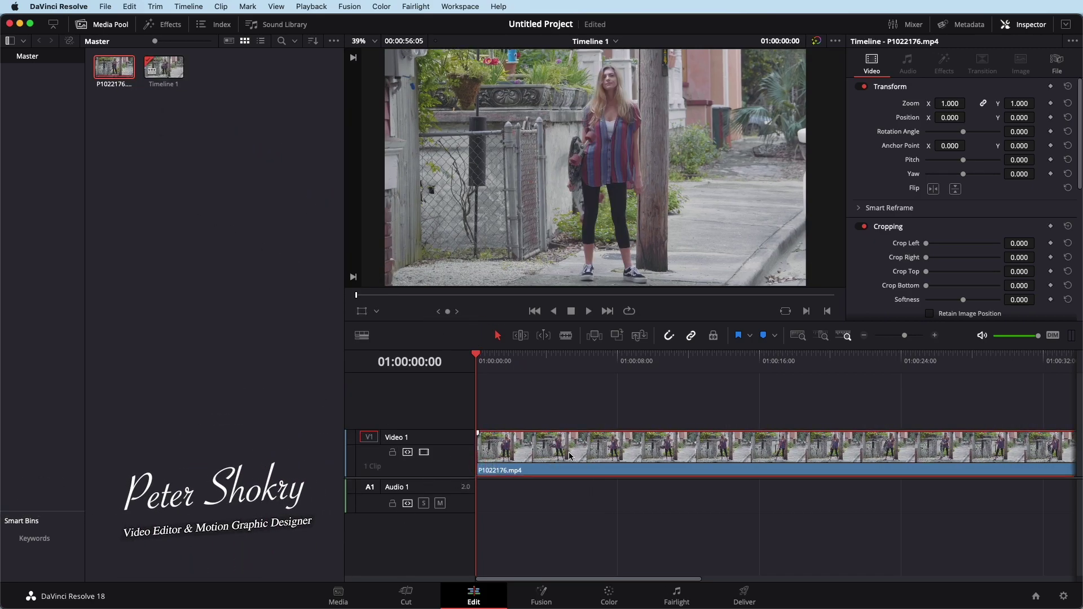
key("super+minus")
key("super+minus")
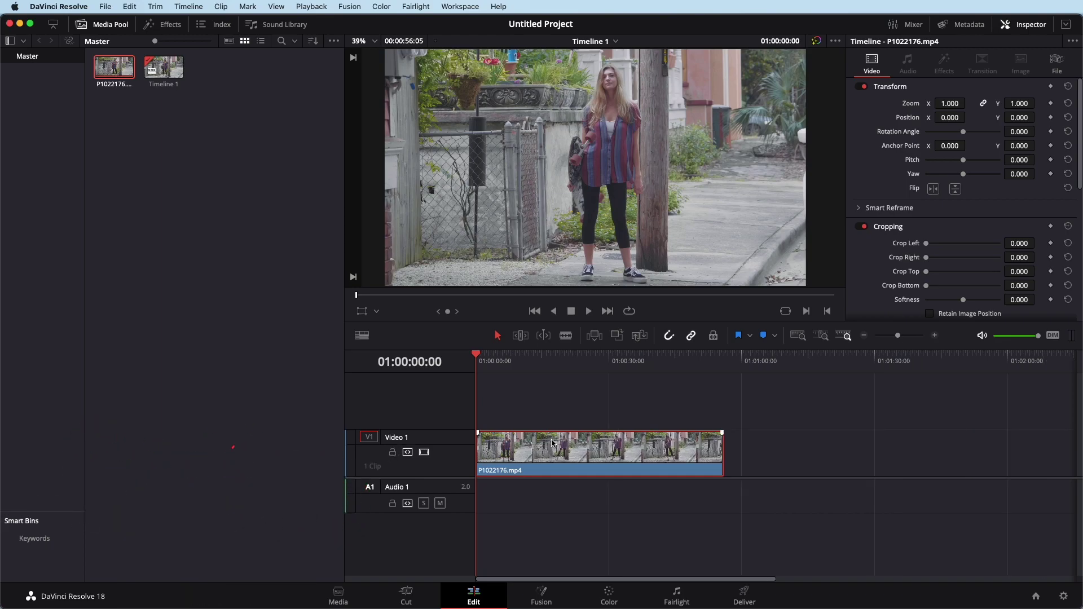
left_click(610, 595)
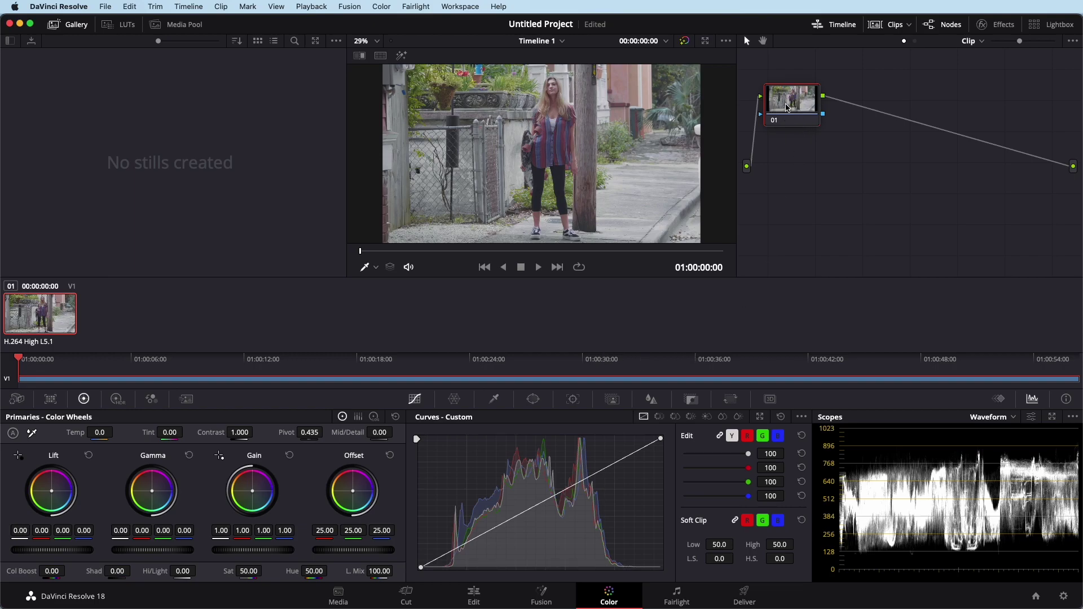
Nudge node 01 slightly right in the node graph and show the scope type list.
left_click_drag(787, 107, 810, 115)
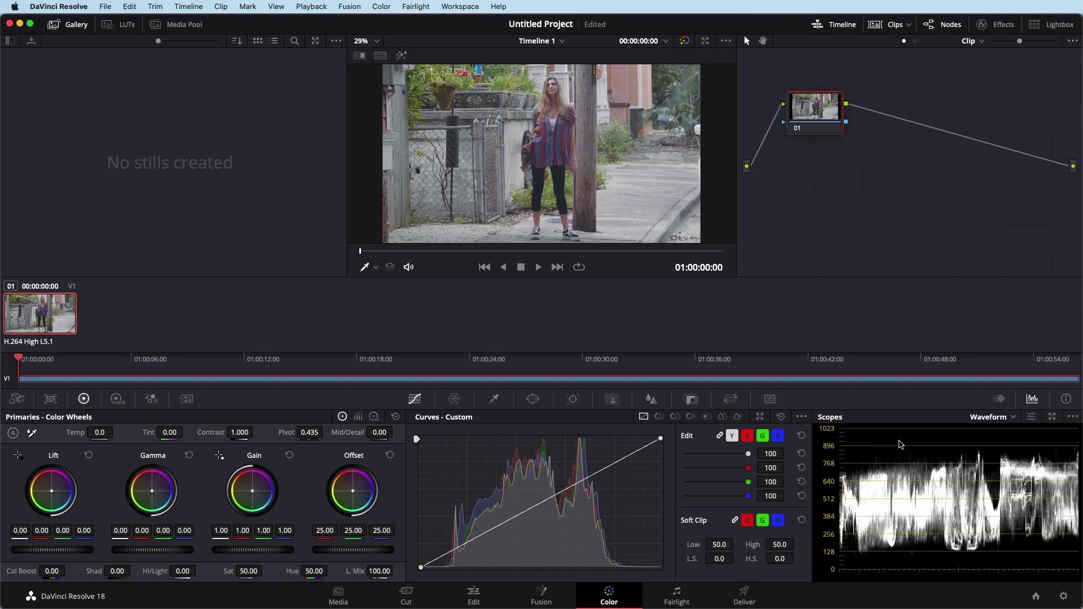
left_click(1002, 420)
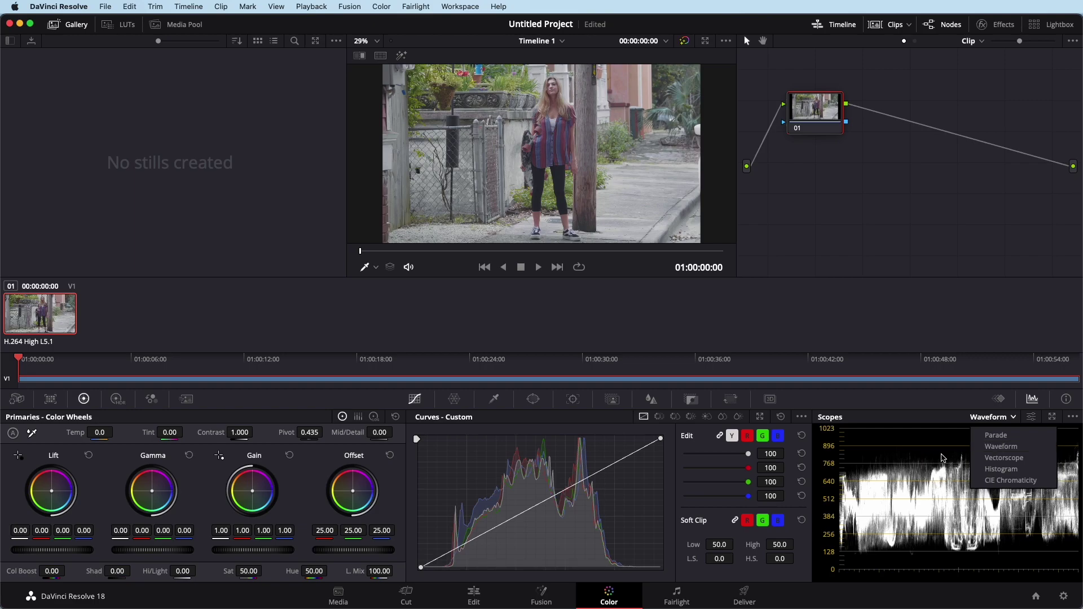
left_click(941, 460)
left_click(1032, 417)
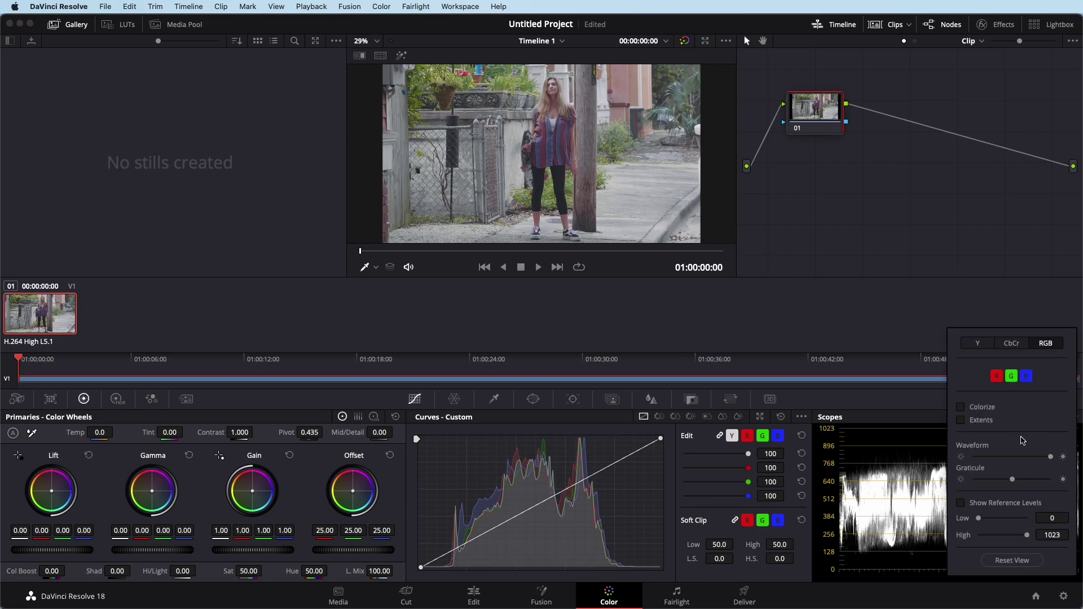
left_click(962, 408)
left_click(961, 408)
left_click(893, 515)
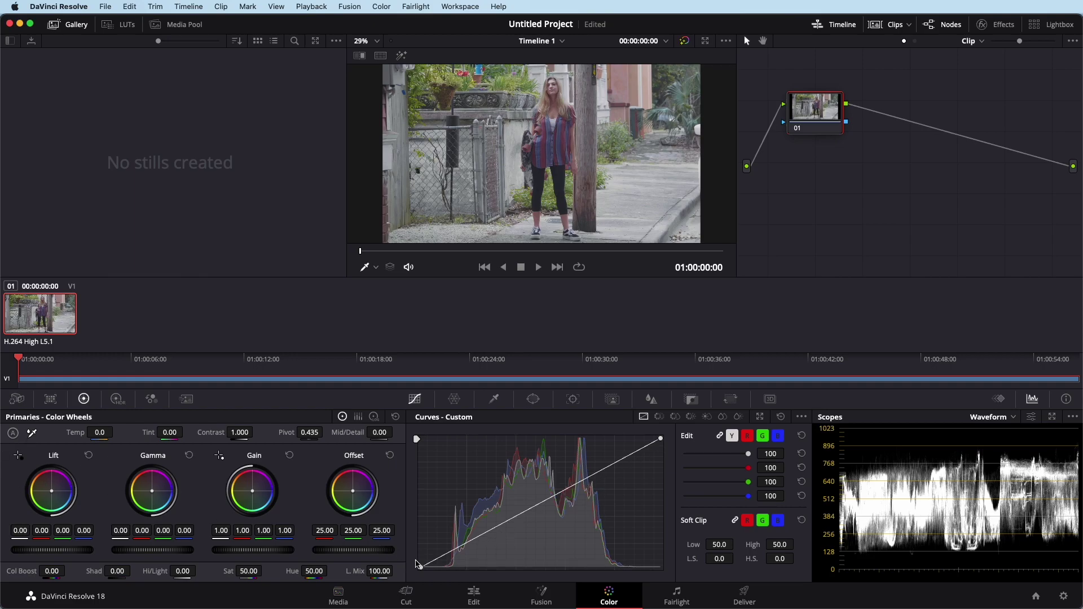
Pull the custom curve's black point right and white point left to add contrast.
left_click_drag(420, 567, 431, 570)
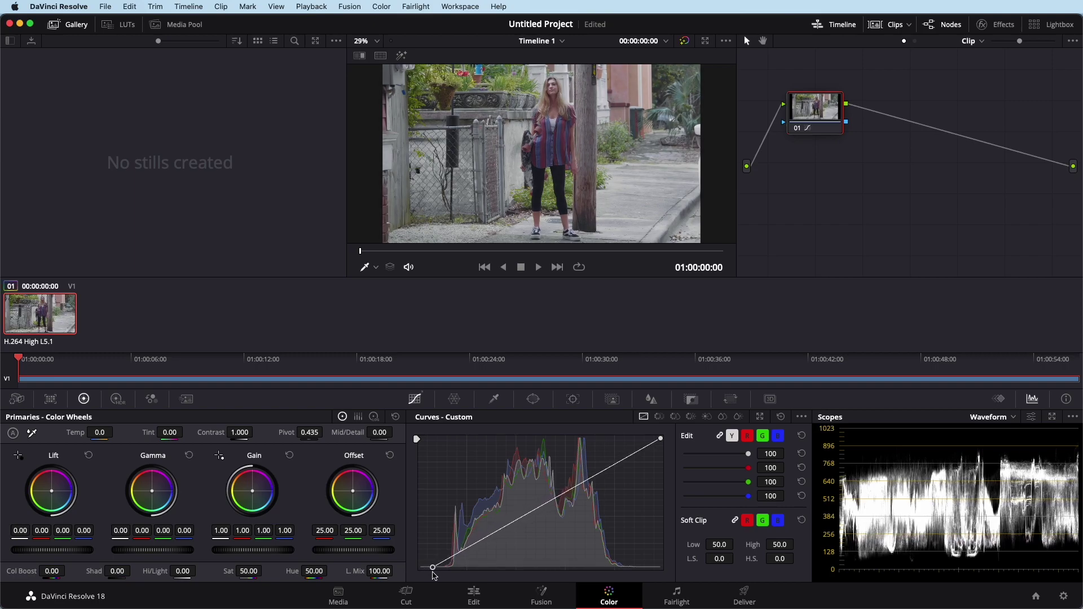
left_click_drag(430, 571, 446, 583)
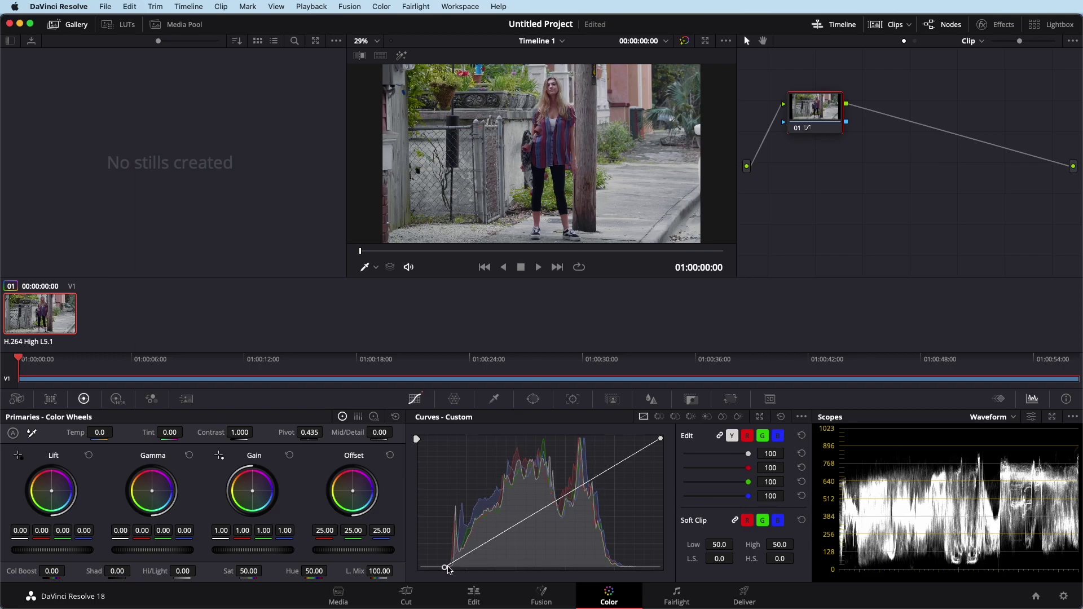
left_click_drag(445, 567, 461, 567)
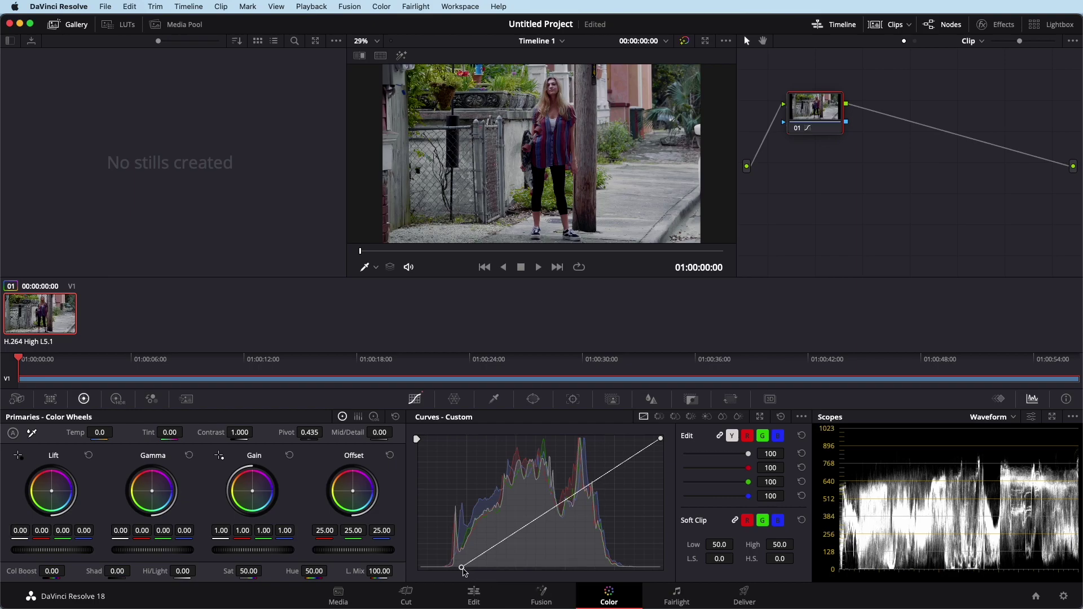
left_click_drag(461, 567, 449, 571)
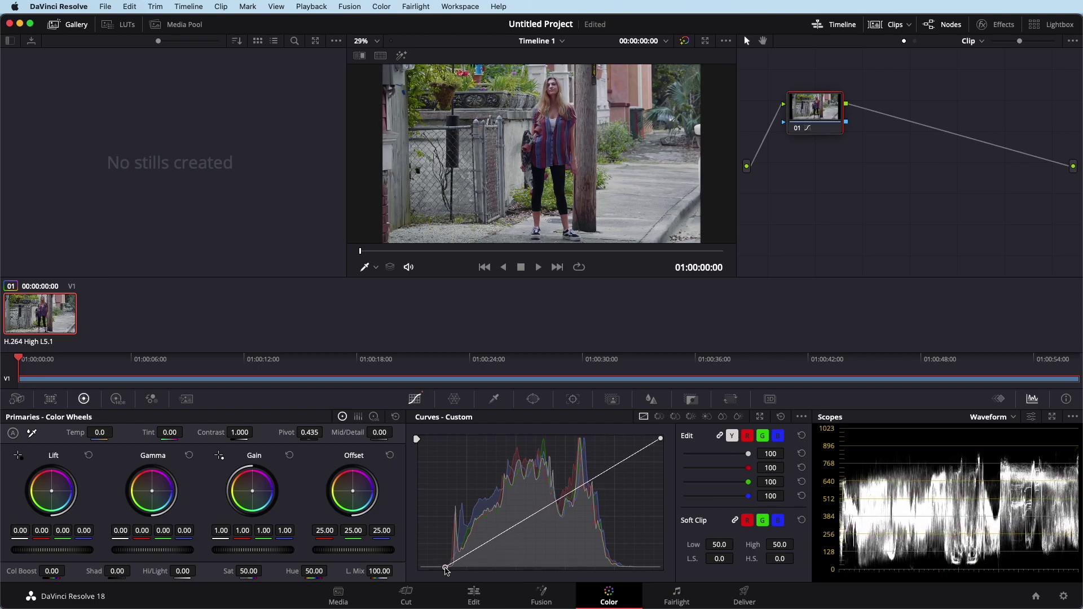
left_click_drag(443, 569, 447, 571)
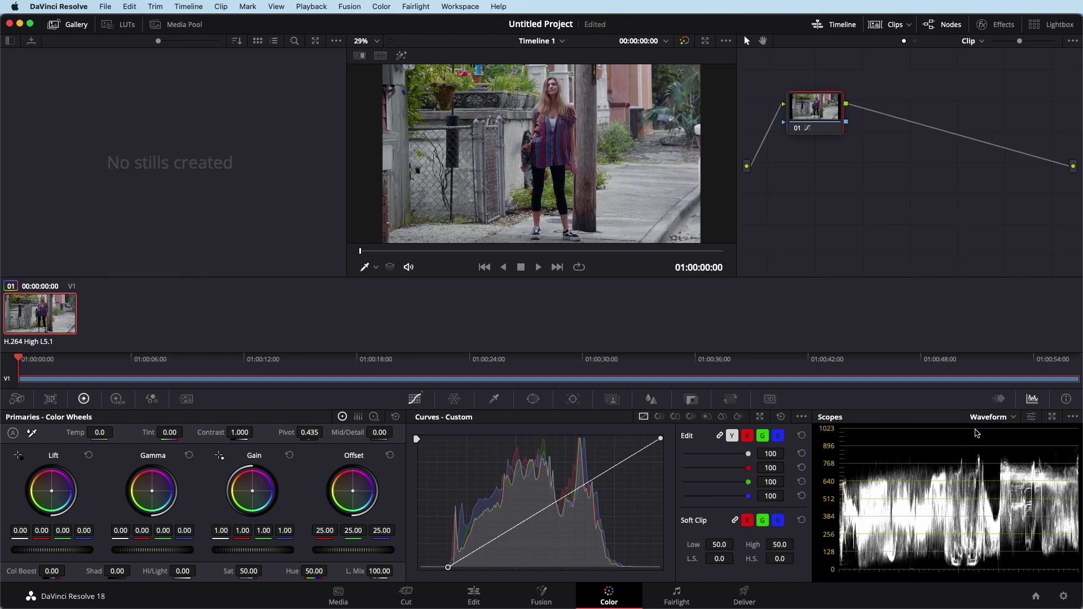
left_click_drag(661, 441, 633, 436)
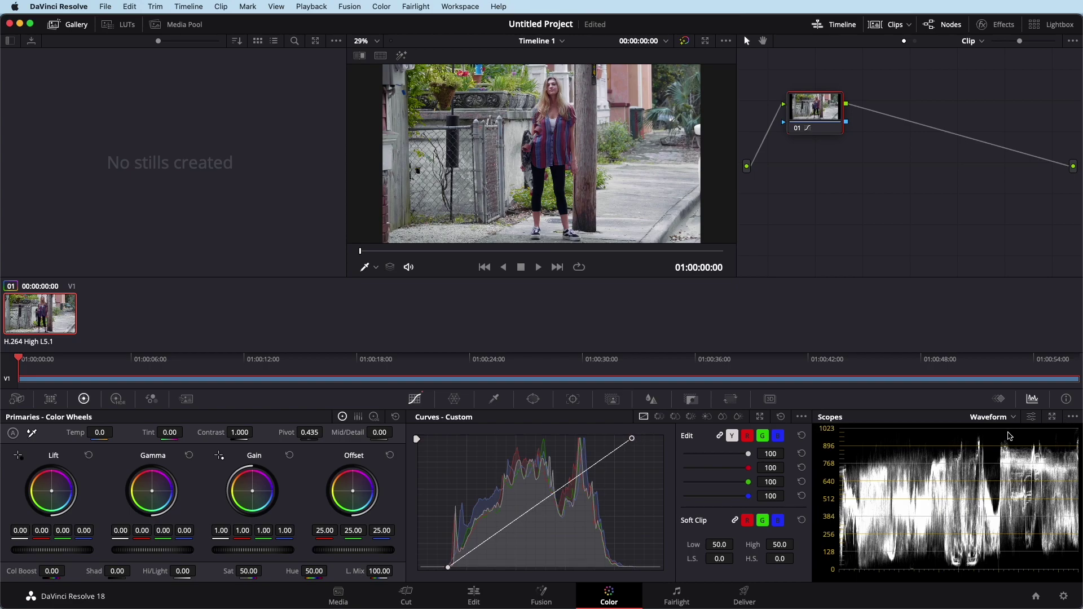
Save the project and fine-tune the custom curve's white point slightly inward.
key("super+s")
left_click_drag(632, 438, 634, 439)
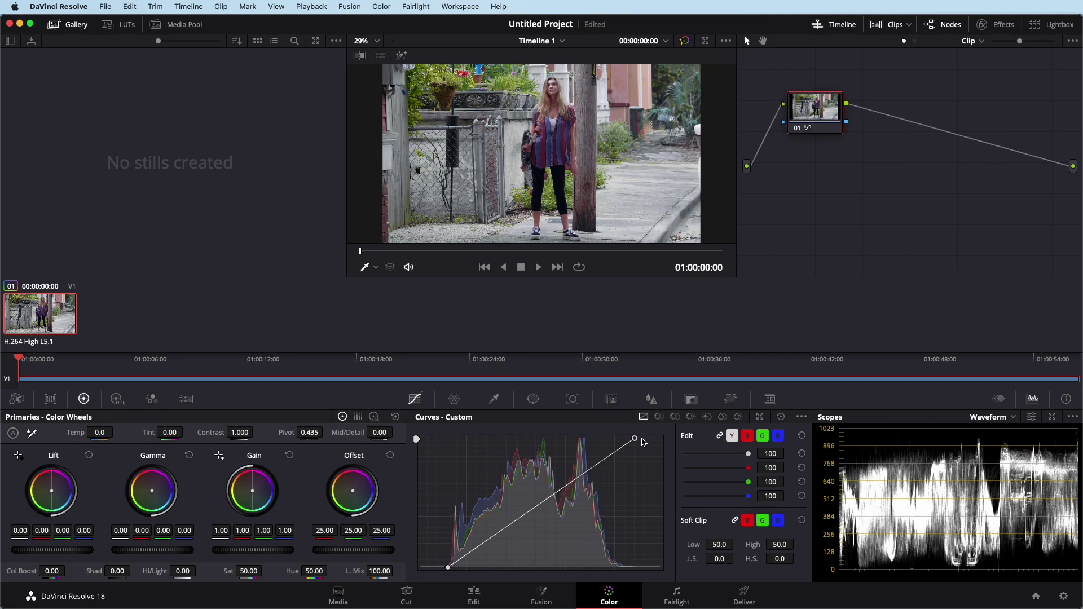
left_click_drag(634, 438, 634, 441)
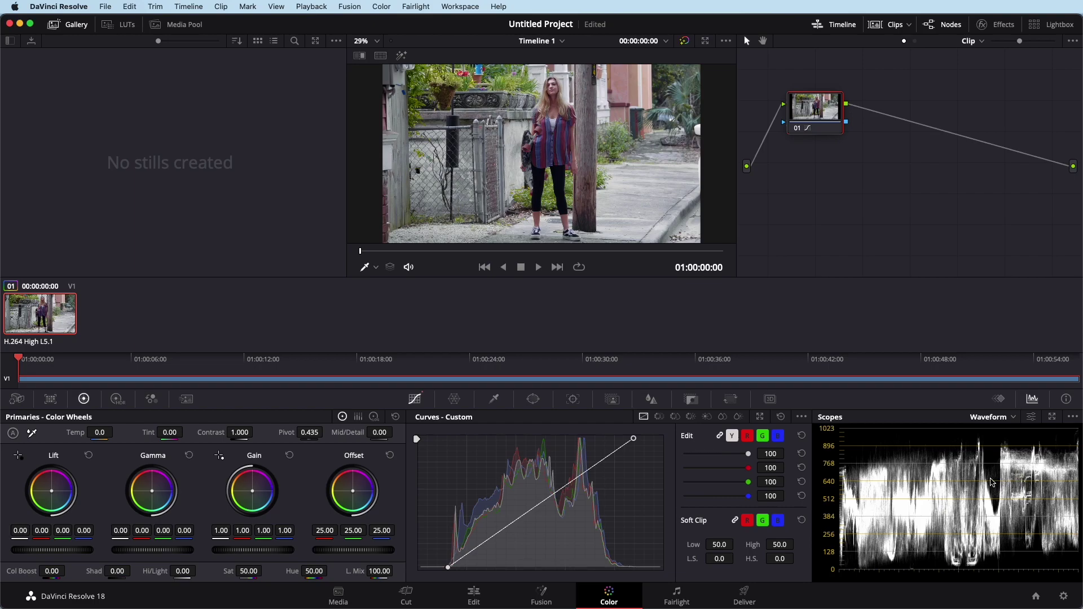
left_click_drag(635, 441, 630, 438)
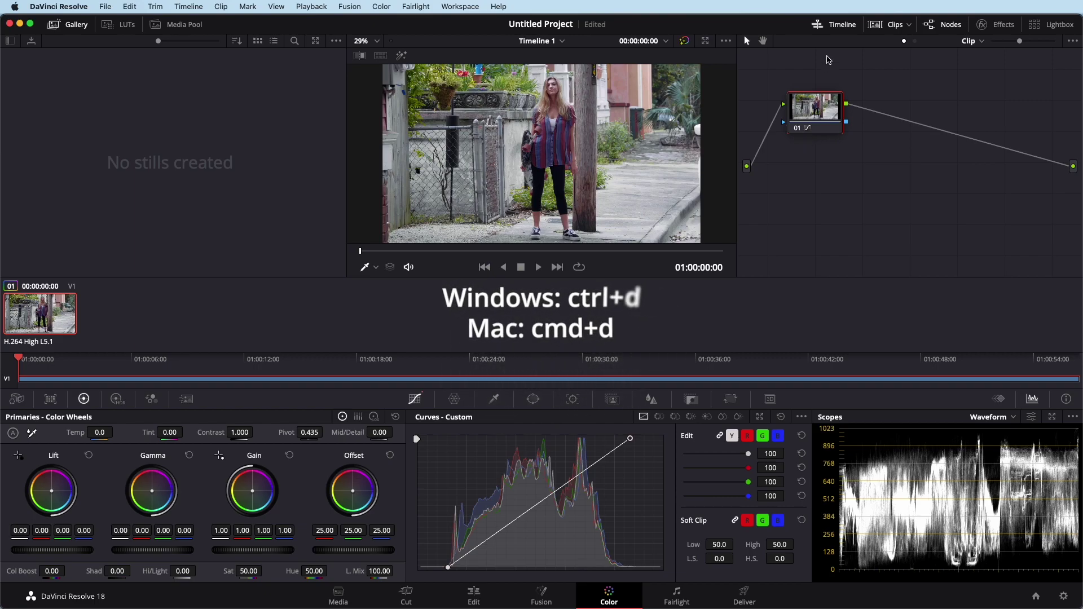
key("super+d")
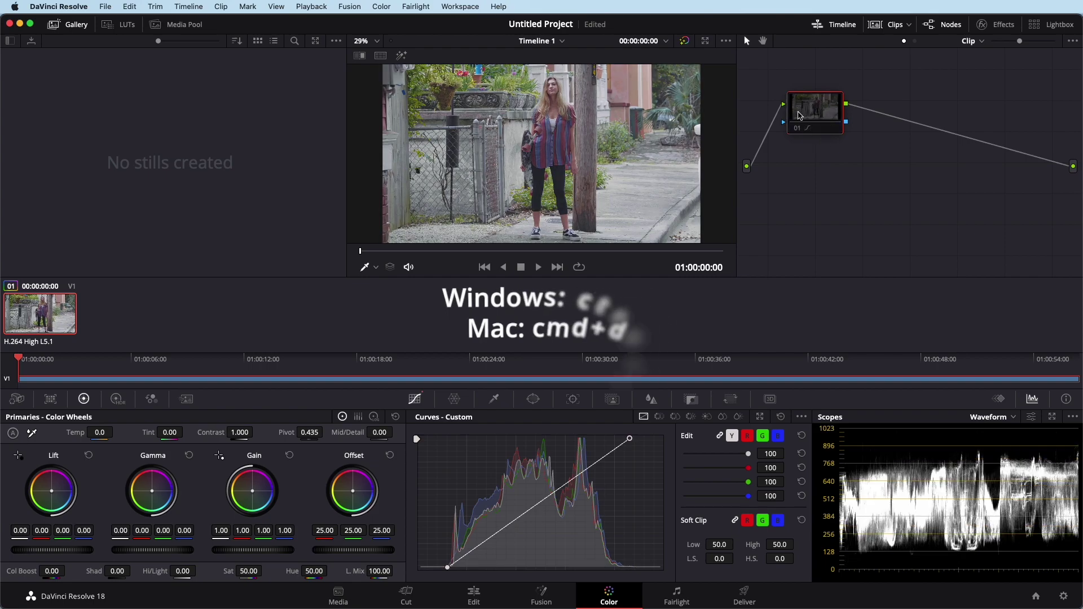
key("super+d")
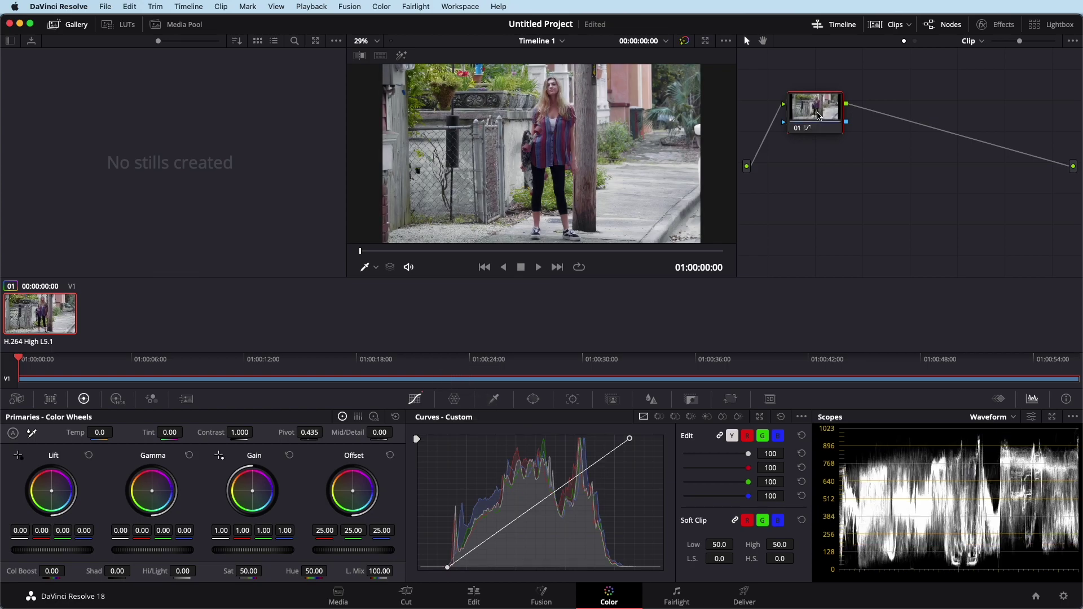
key("super+d")
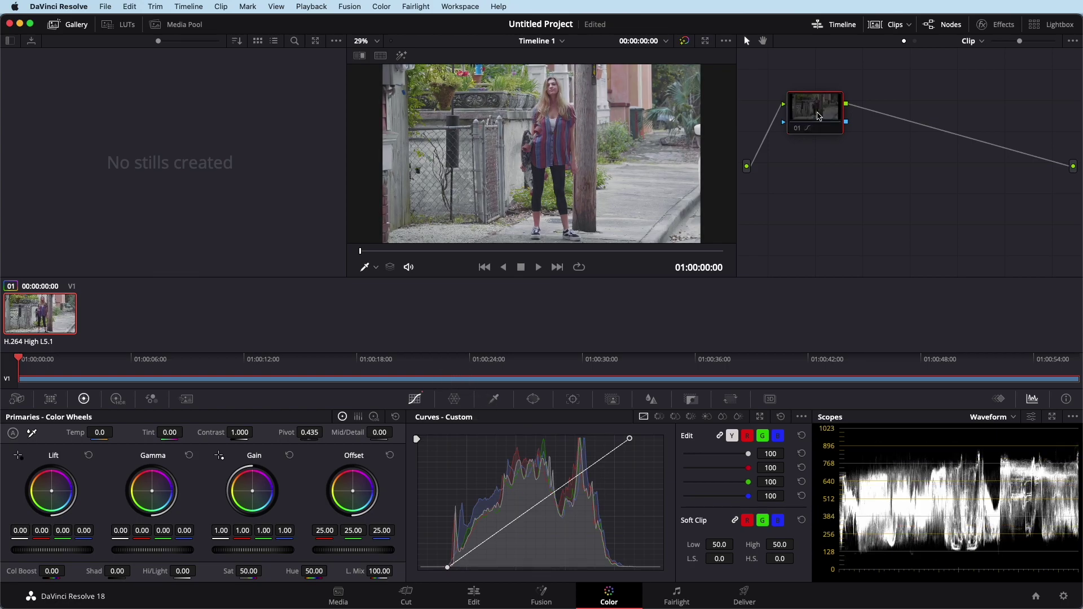
key("super+d")
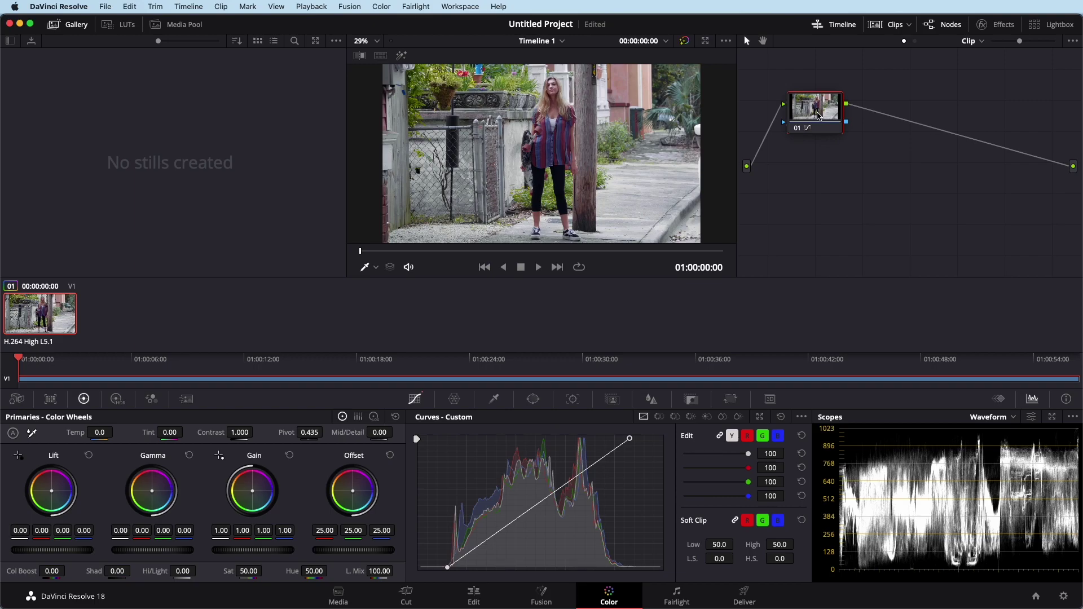
Add serial node 02 after node 01 and show its primaries as Log Wheels.
key("alt+s")
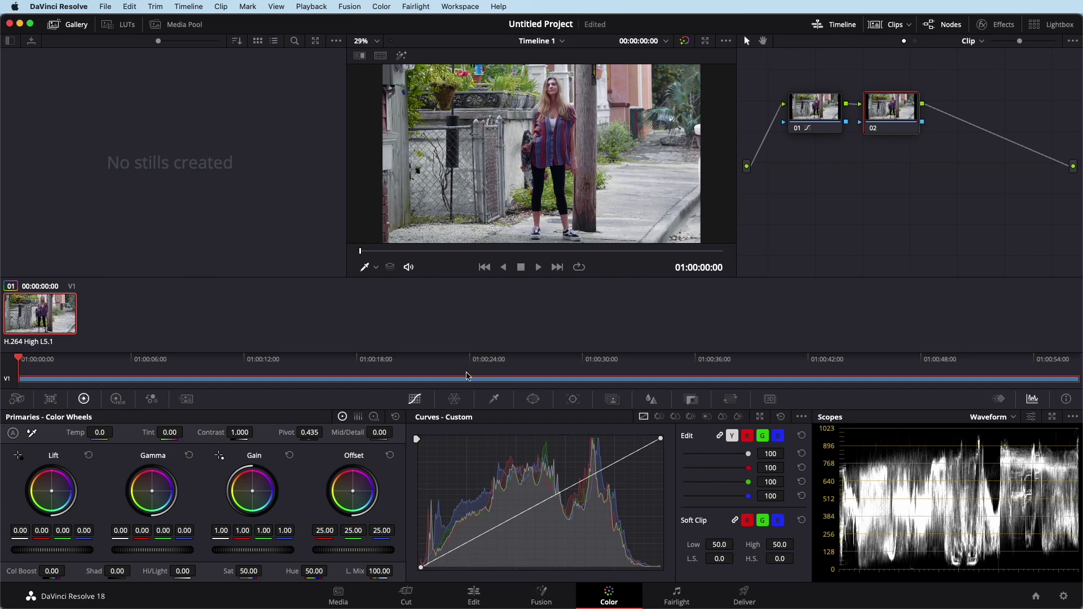
left_click(374, 417)
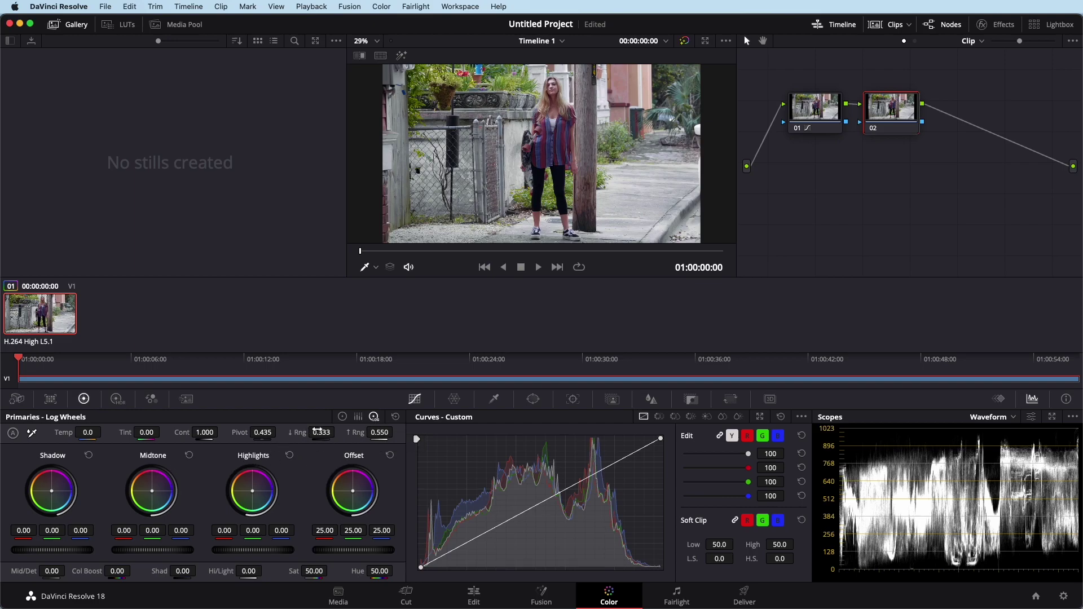
Try blue tints on node 02's Highlights and Gain wheels, then reset Gain to neutral.
left_click(341, 417)
left_click(373, 417)
mouse_move(251, 491)
left_mouse_down()
mouse_move(284, 514)
mouse_move(275, 494)
left_mouse_up()
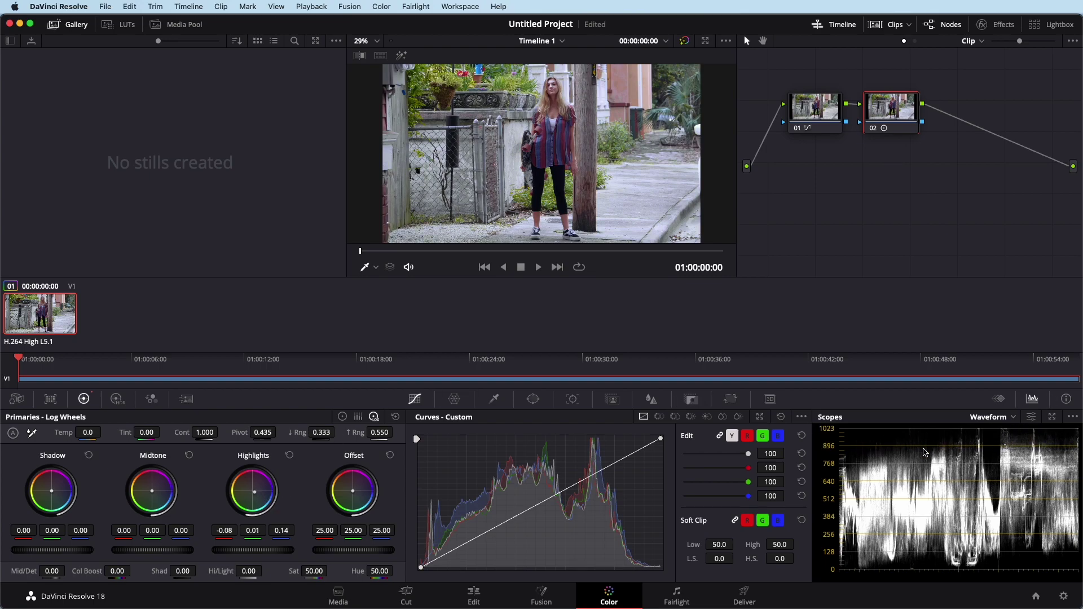
left_click_drag(255, 494, 256, 514)
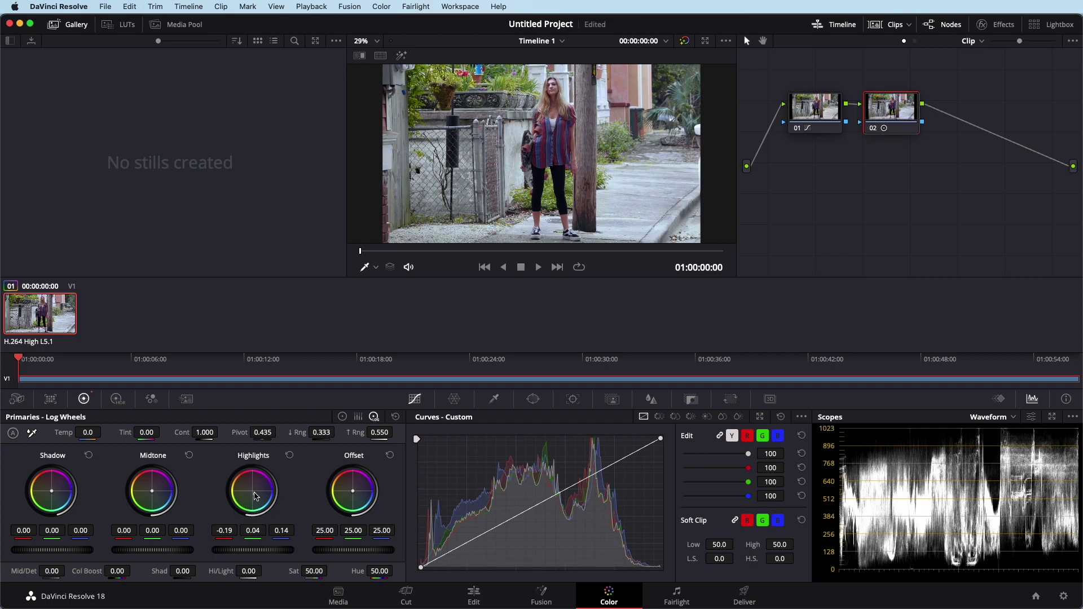
left_click(342, 417)
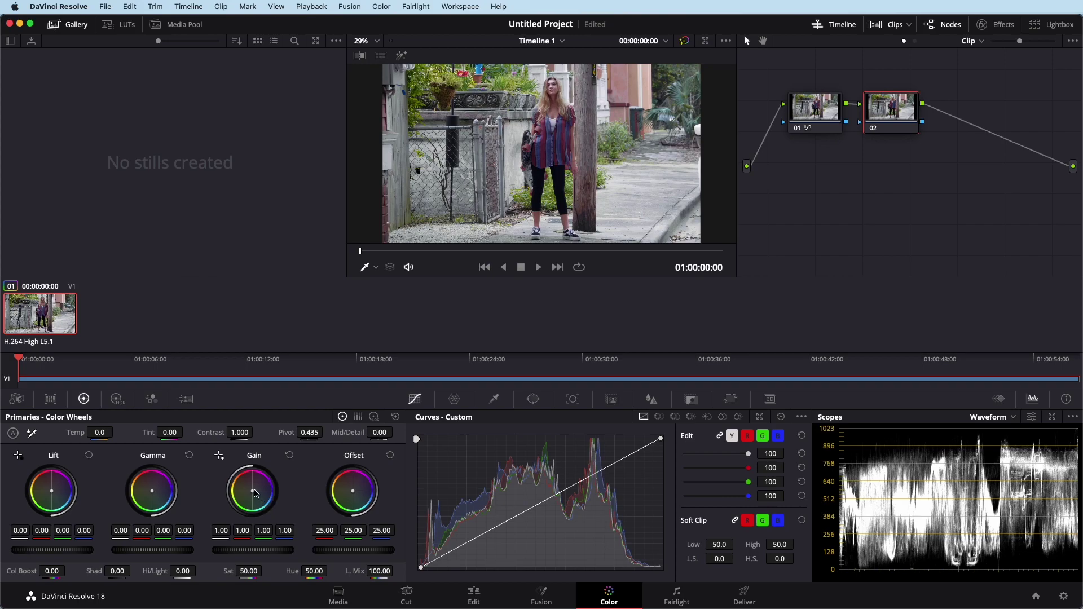
left_click_drag(255, 494, 265, 504)
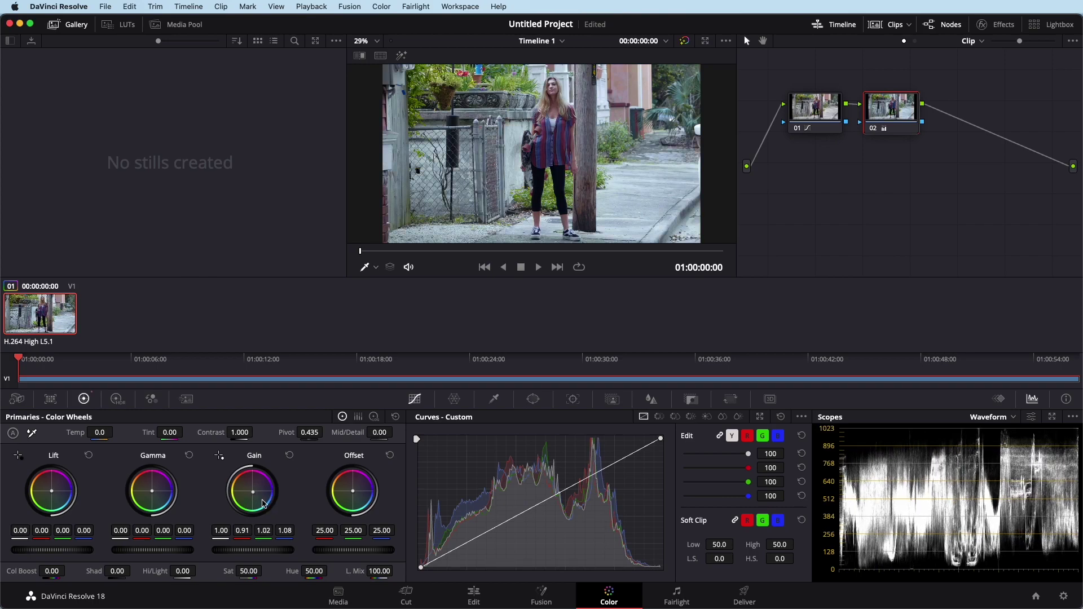
double_click(255, 496)
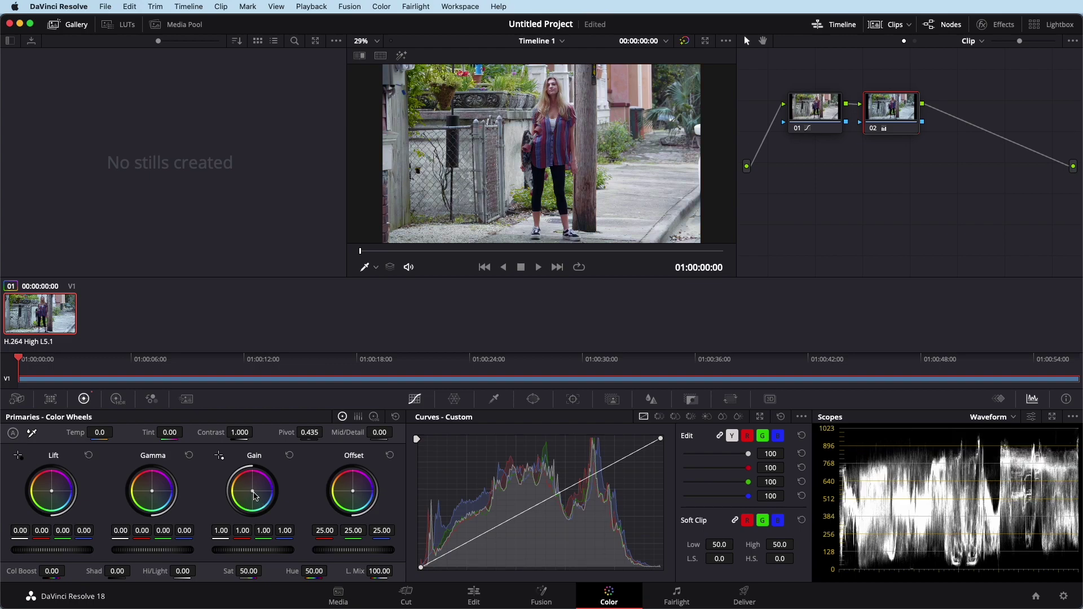
On Log Wheels, push node 02's Shadow balance toward teal to -0.24, 0.05, 0.23.
left_click(374, 419)
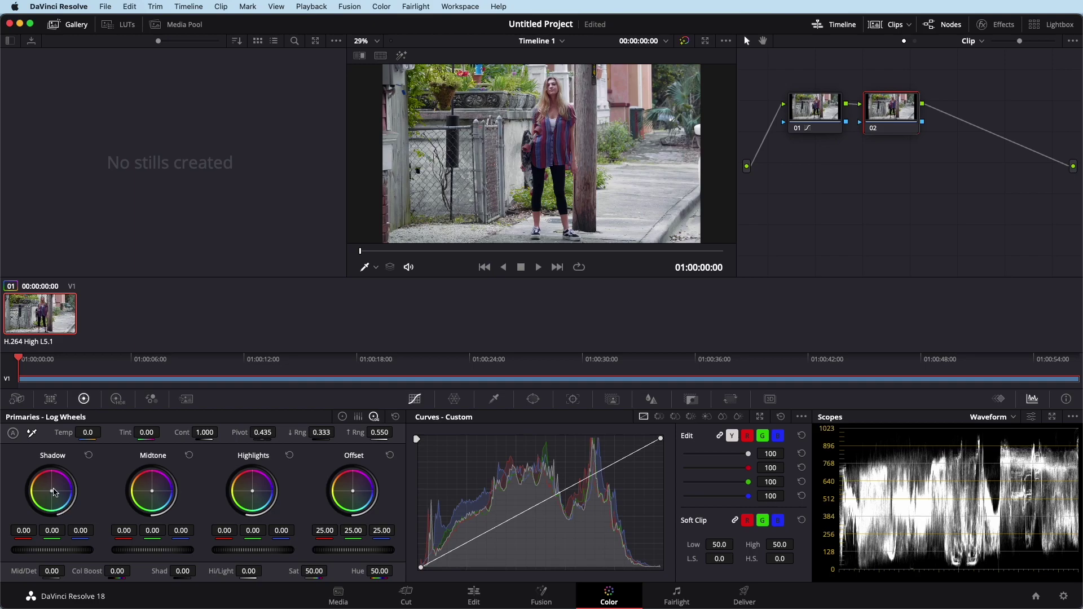
left_click_drag(53, 495, 85, 534)
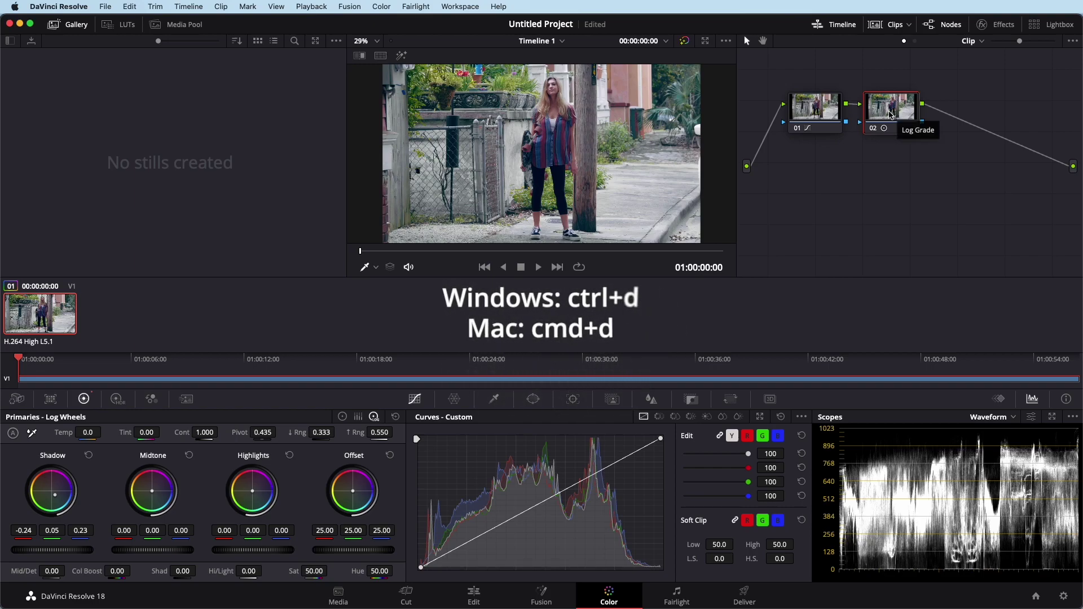
Compare node 02 on and off, leave it enabled, and push Shadow to -0.33, 0.07, 0.28.
key("super+d")
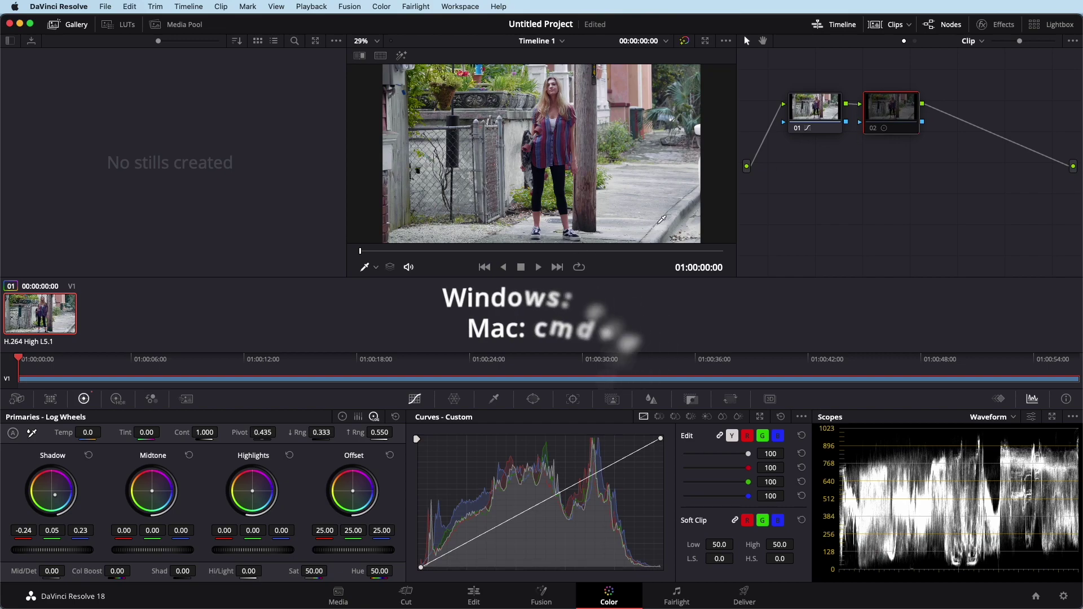
key("ctrl+d")
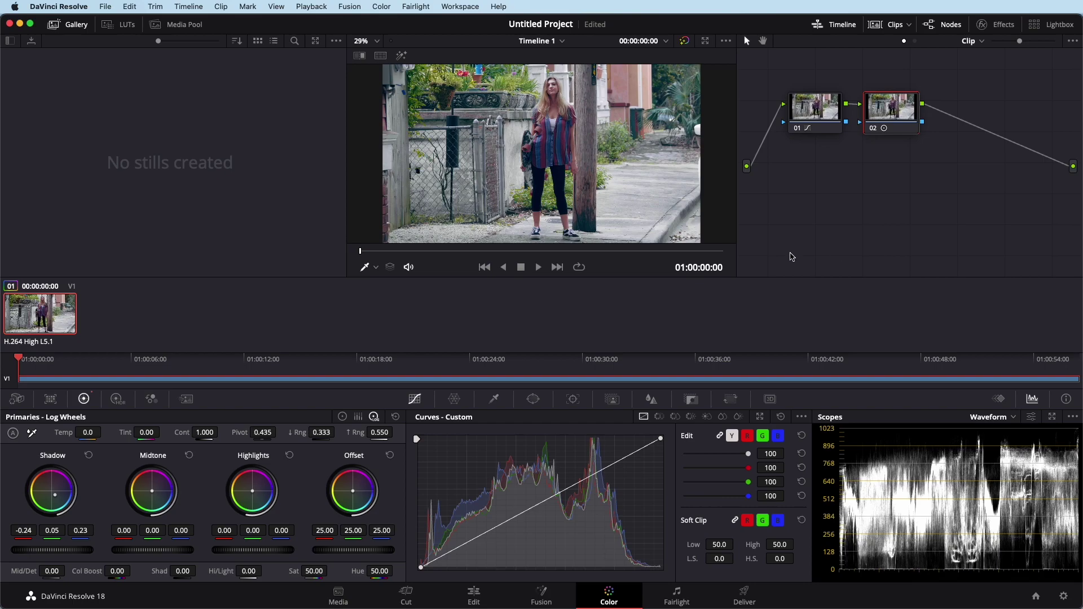
key("ctrl+d")
key("ctrl+d")
key("ctrl+d")
key("ctrl+d")
key("ctrl+d")
key("ctrl+d")
left_click_drag(58, 500, 65, 511)
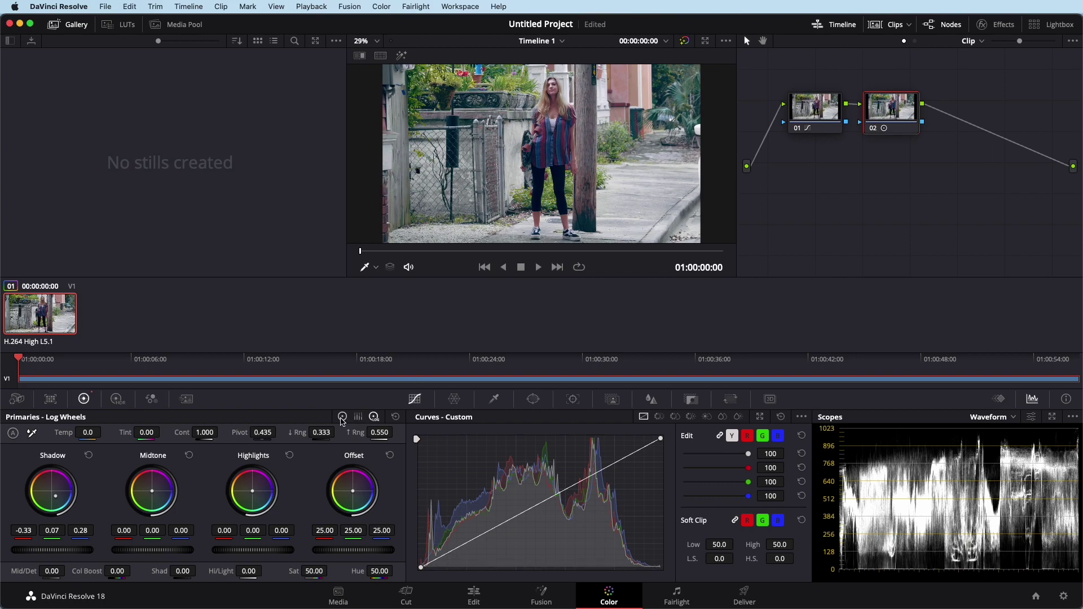
Warm node 02's Gamma to 0.04, -0.01, -0.05 and raise Temp to 390.0, with the node bypassed.
left_click(342, 417)
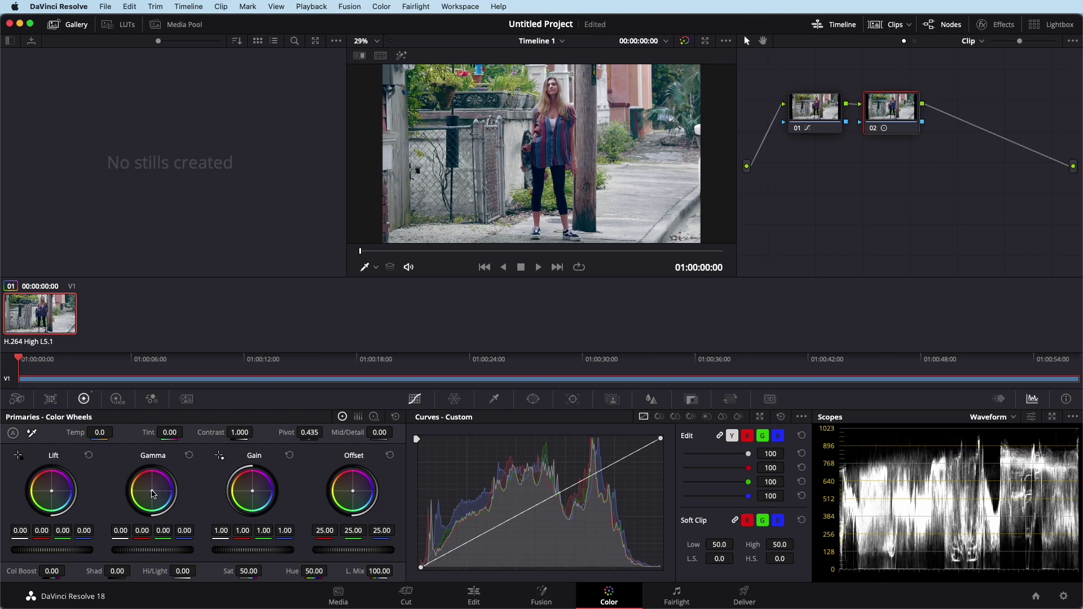
left_click_drag(153, 494, 140, 481)
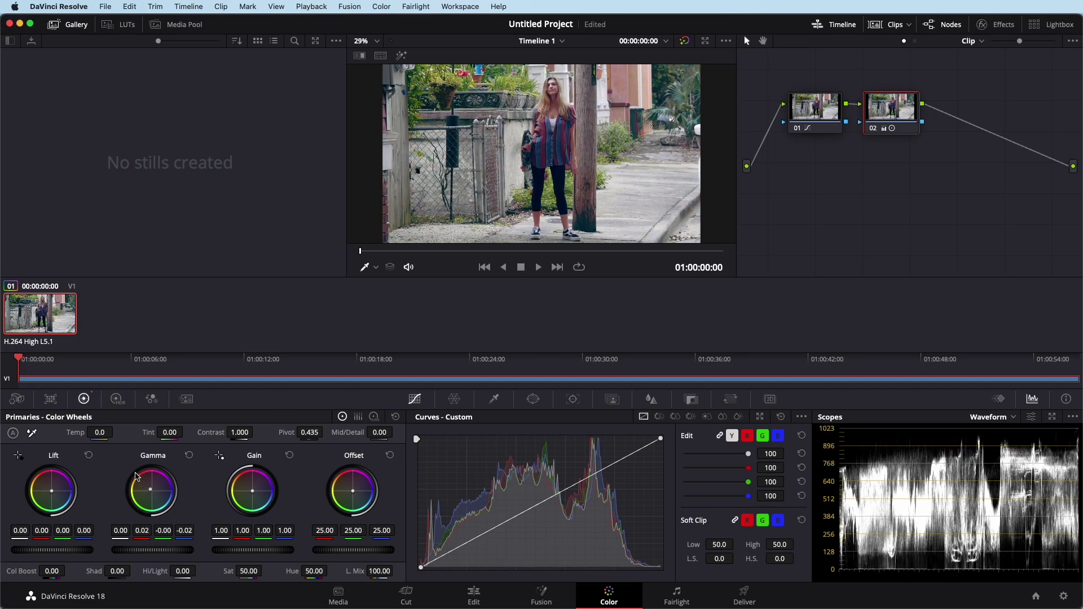
left_click_drag(136, 477, 131, 469)
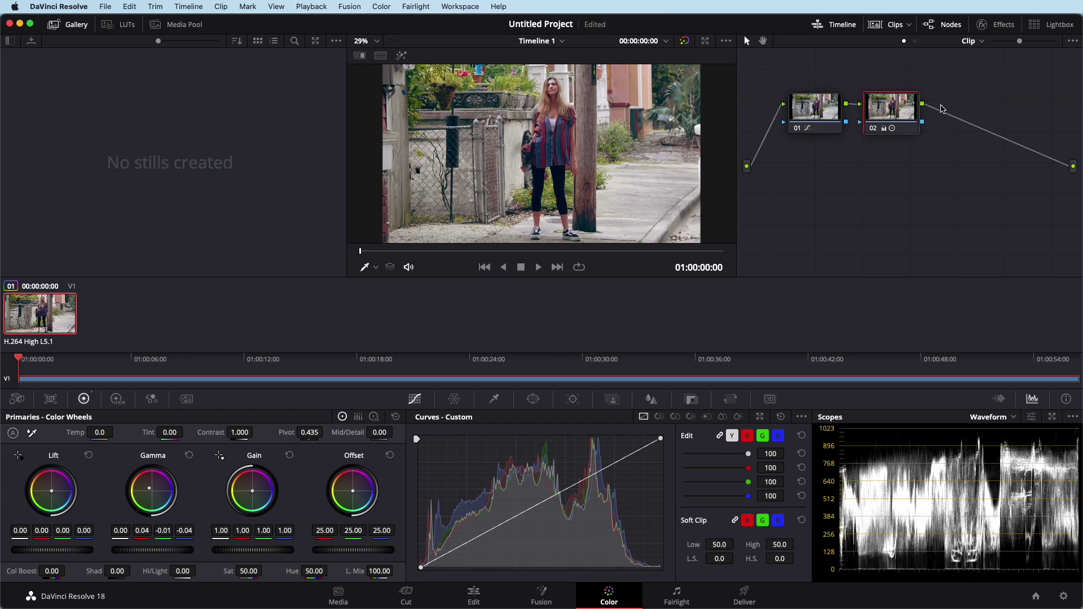
key("ctrl+d")
key("ctrl+d")
key("ctrl+d")
key("ctrl+d")
left_click_drag(103, 433, 120, 433)
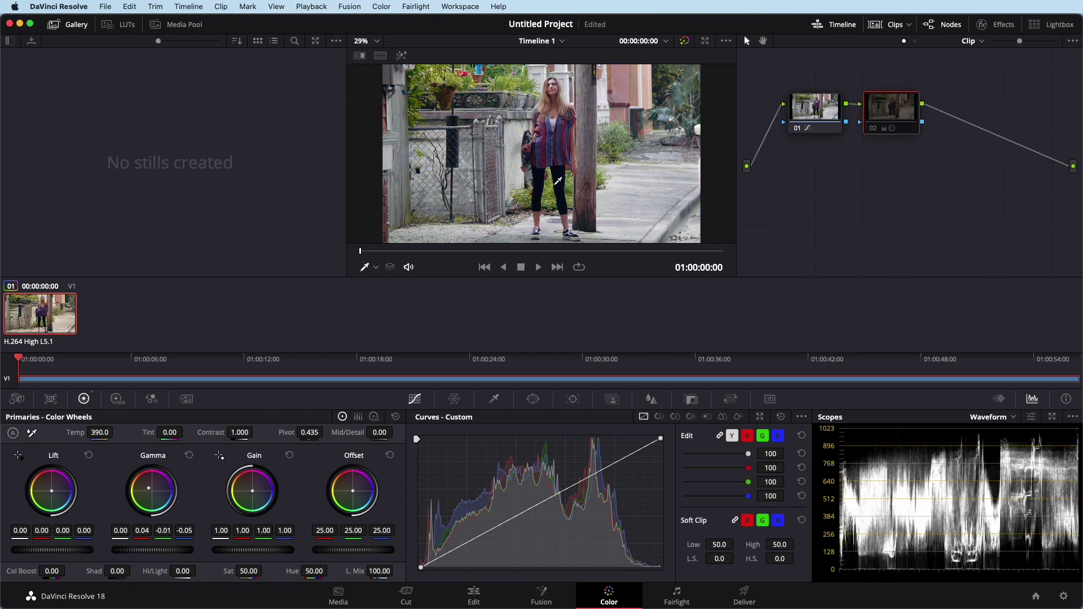
Preview the clip full-screen, toggling node 02's grade off and on to compare, ending enabled.
key("super+f")
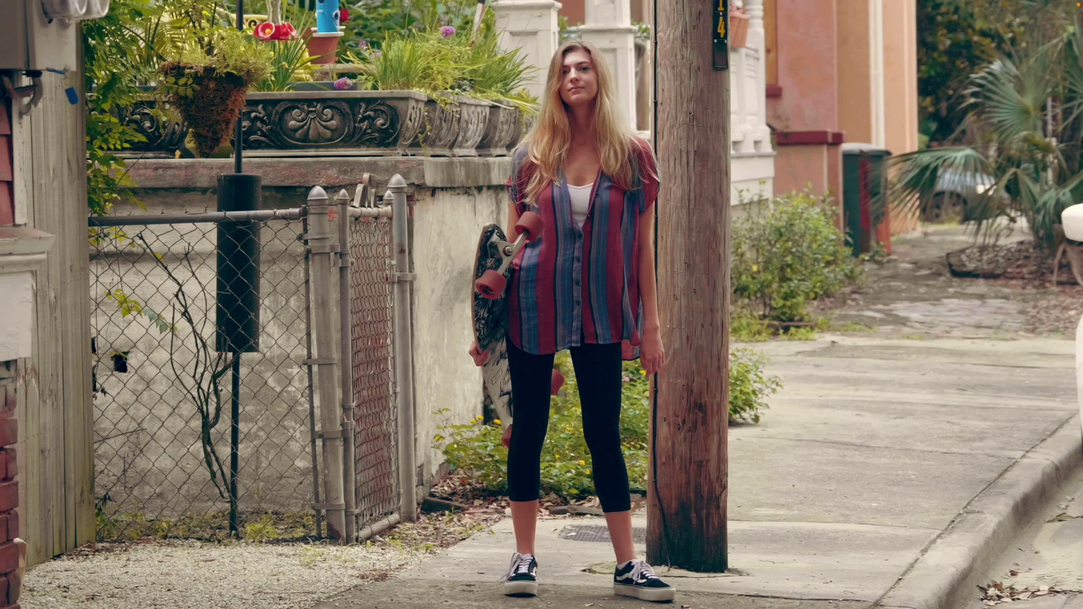
key("super+d")
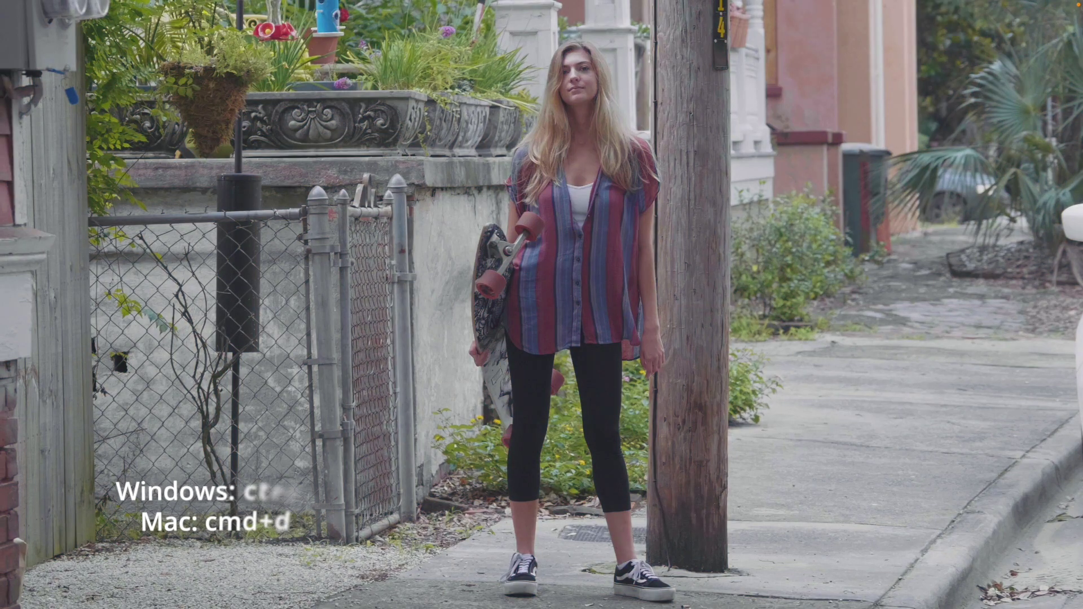
key("ctrl+d")
key("ctrl+d")
key("ctrl+d")
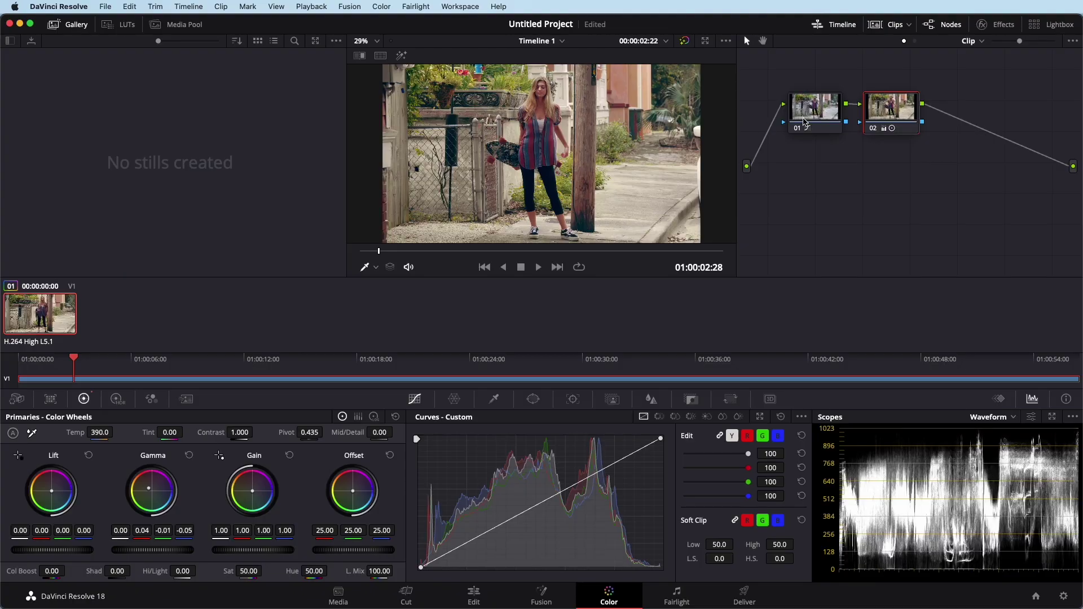
Select node 01 and nudge its custom curve point slightly down and right.
left_click(804, 110)
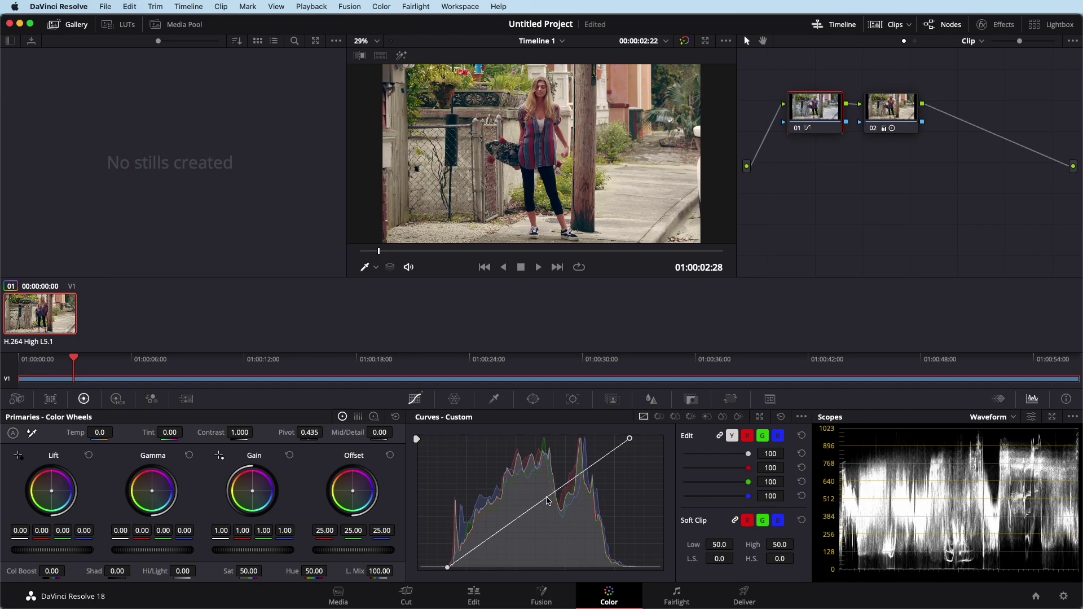
left_click_drag(547, 501, 552, 506)
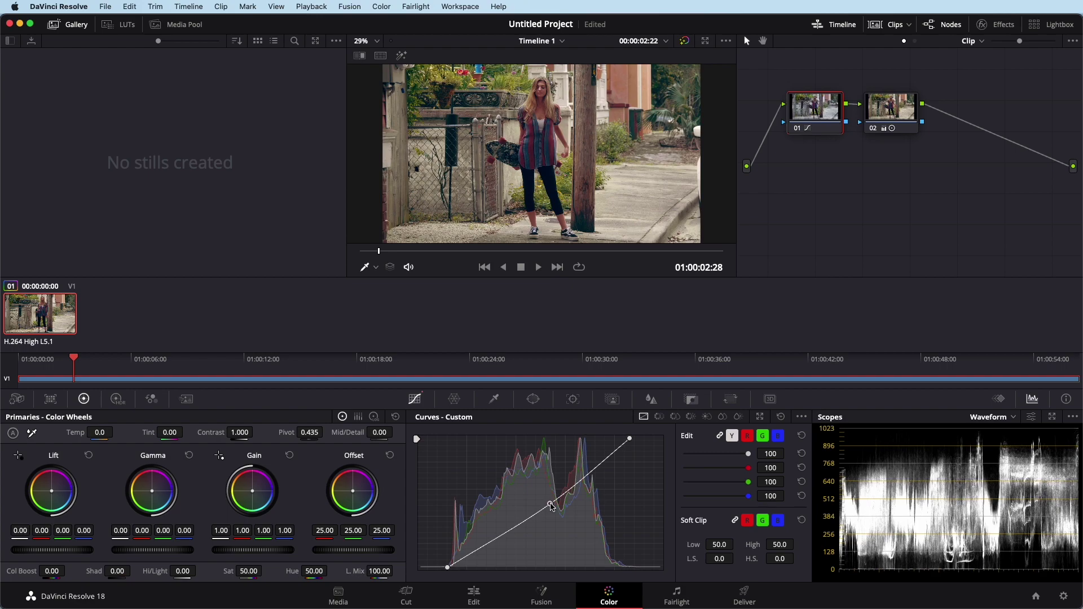